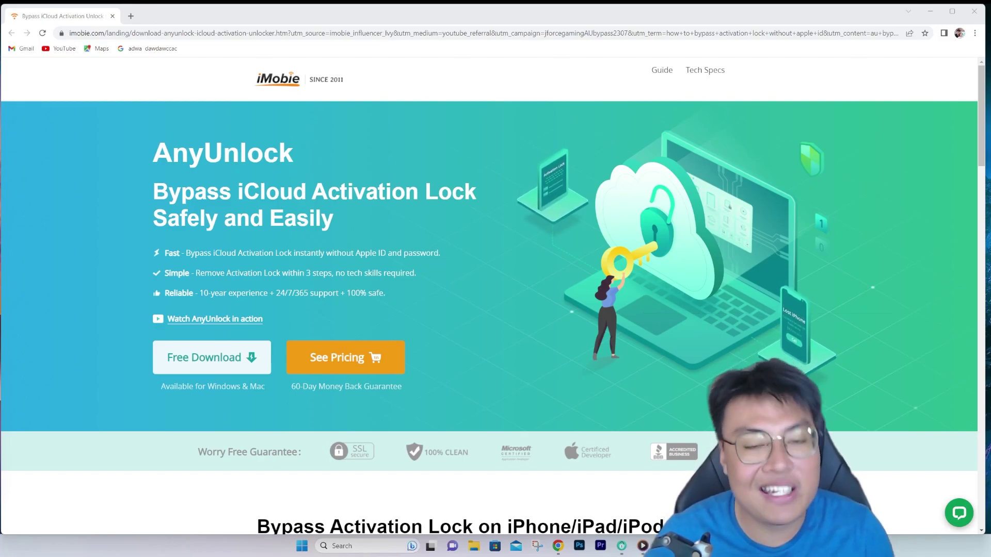
Scroll the iMobie AnyUnlock landing page down to its '3 Simple Steps' section
scroll(434, 459, down, 1)
scroll(434, 459, down, 2)
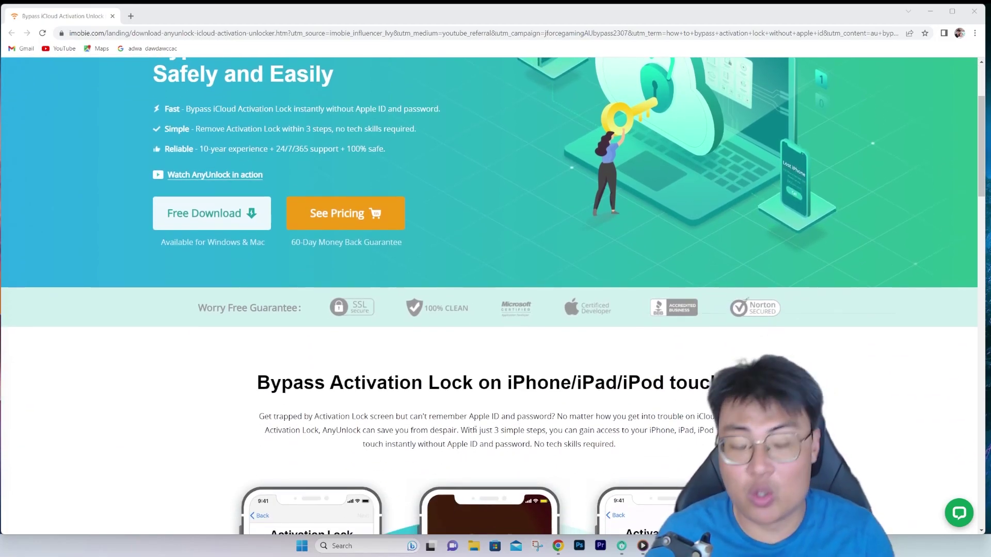
scroll(475, 456, down, 1)
scroll(567, 444, down, 1)
scroll(709, 434, down, 2)
scroll(709, 433, down, 1)
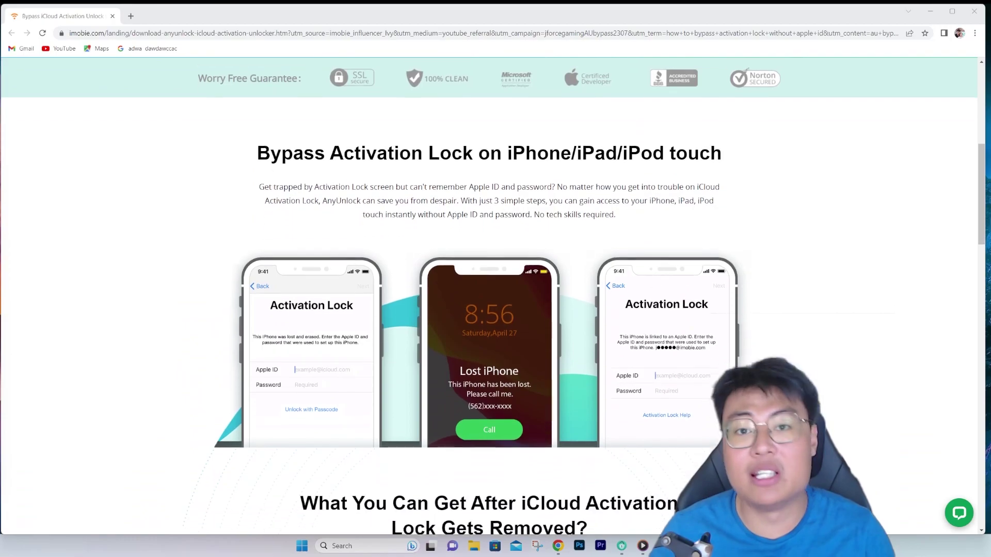
scroll(709, 434, down, 1)
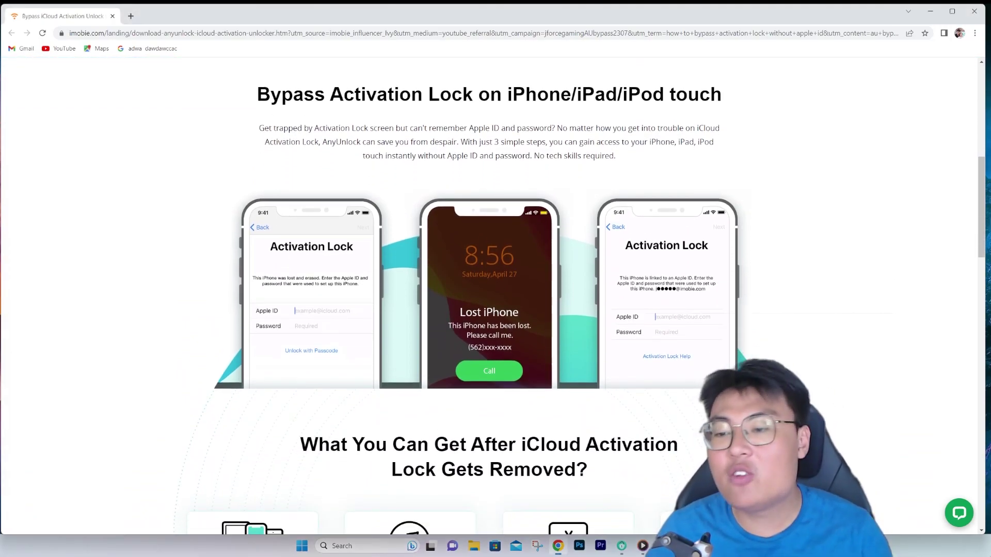
scroll(471, 305, down, 1)
scroll(489, 309, down, 1)
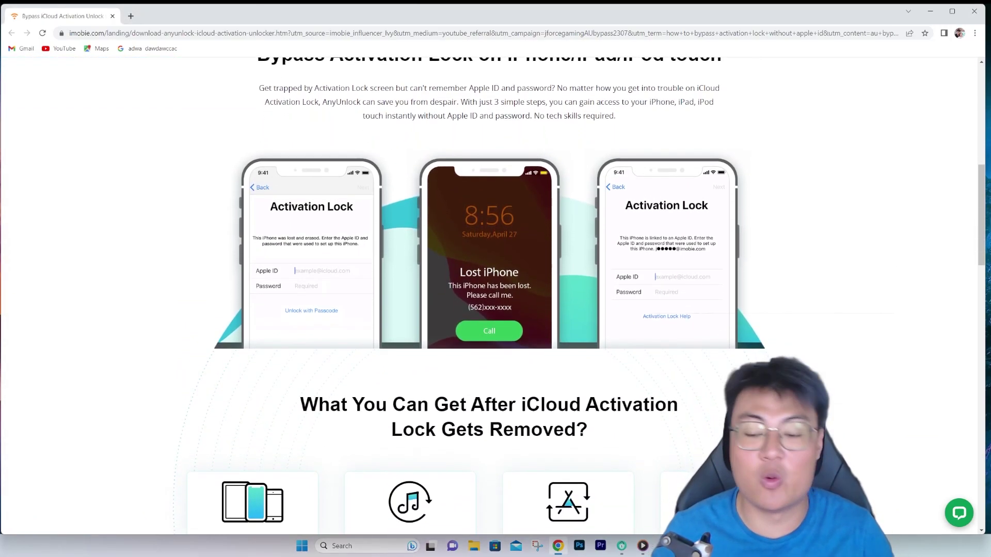
scroll(489, 305, down, 1)
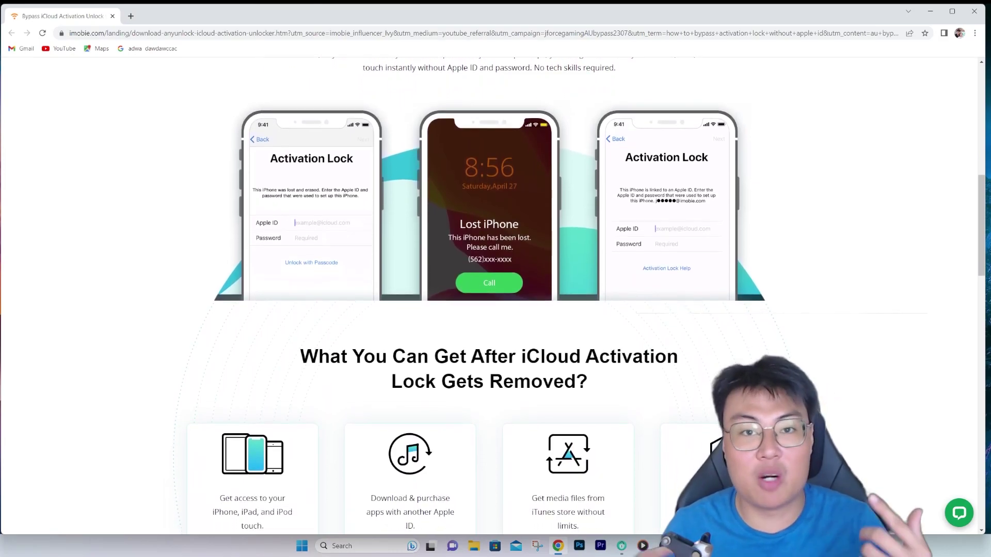
scroll(490, 304, down, 1)
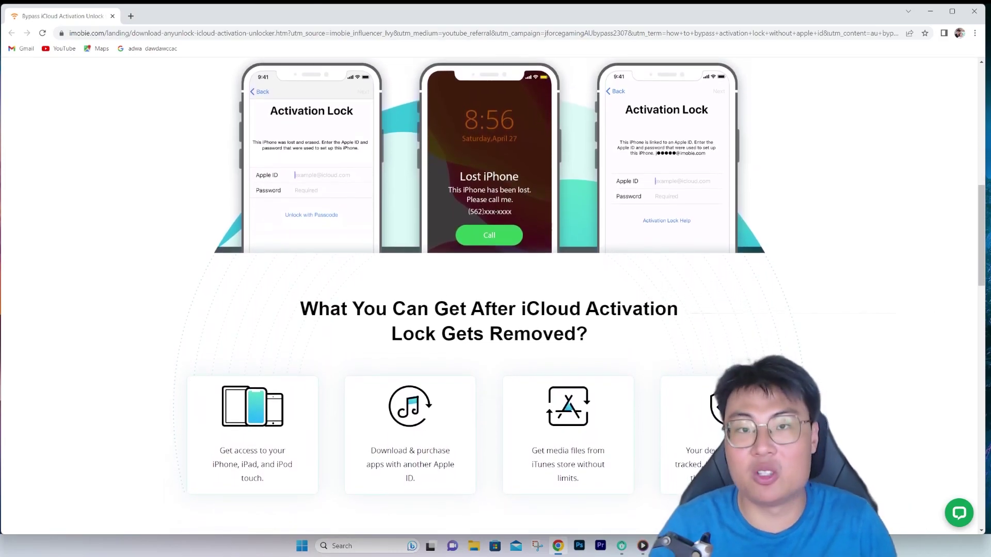
scroll(490, 304, down, 1)
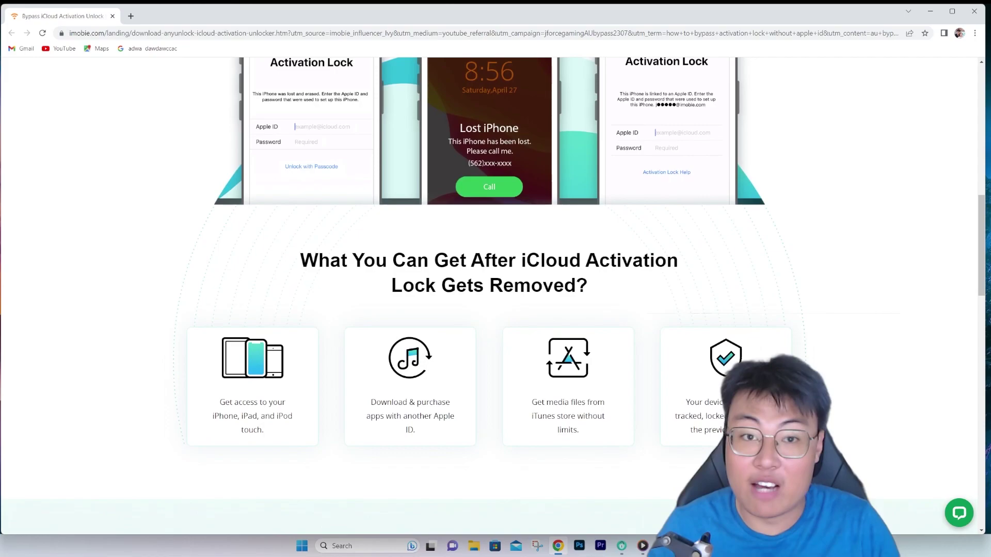
scroll(490, 304, down, 1)
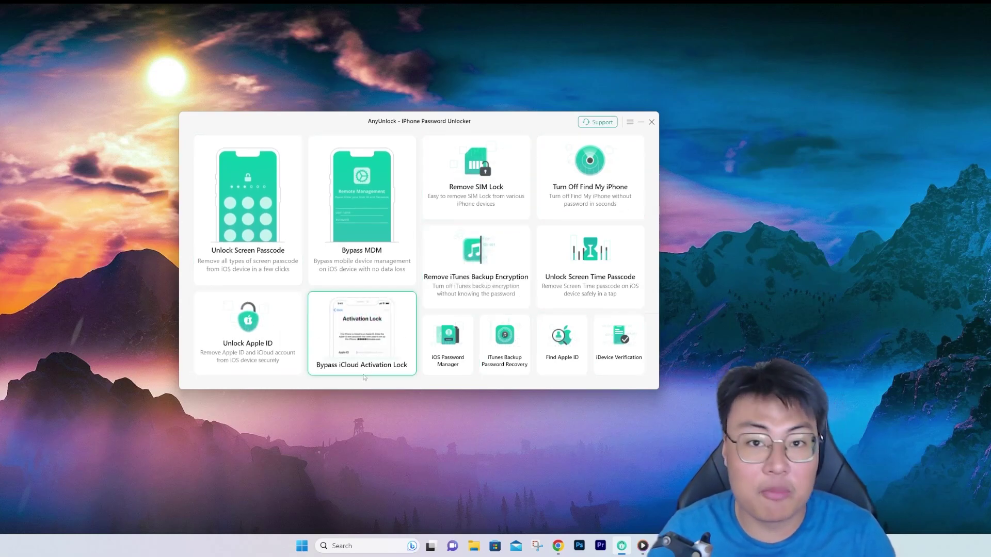
Choose the 'Bypass iCloud Activation Lock' card on the AnyUnlock home grid
click(357, 345)
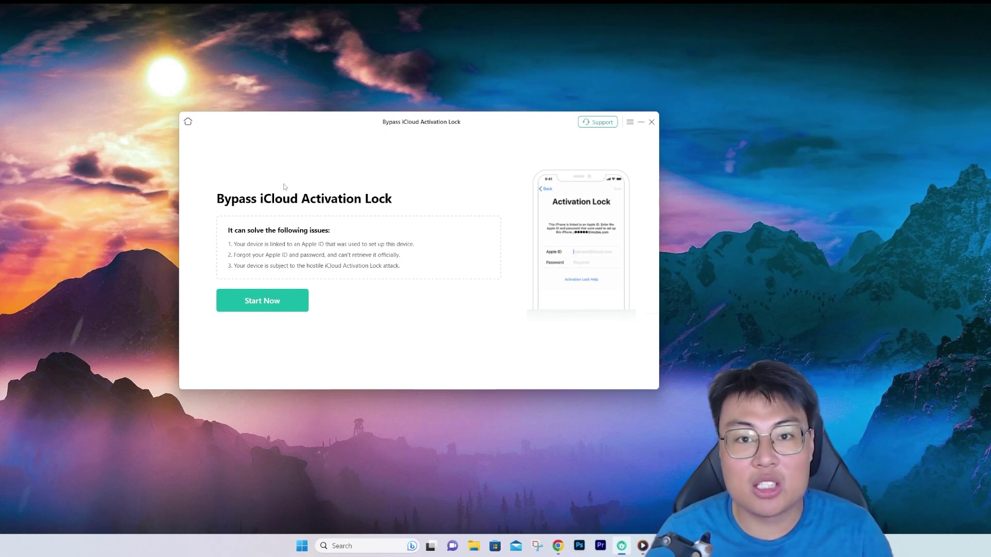
Start the Activation Lock bypass with Start Now for the connected iPhone
click(262, 300)
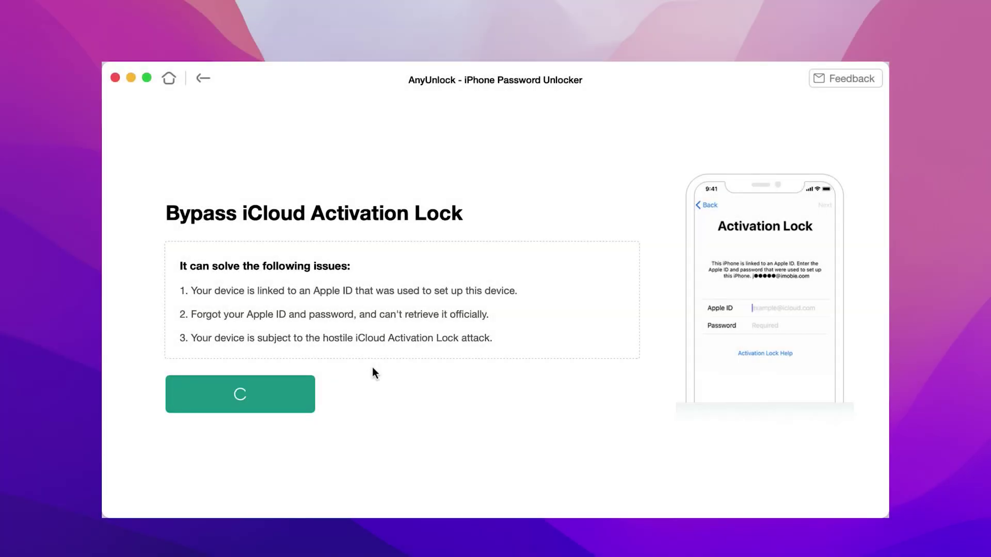
Start the jailbreak and show DFU steps for 'iPhone 6s and Earlier Models'
click(278, 422)
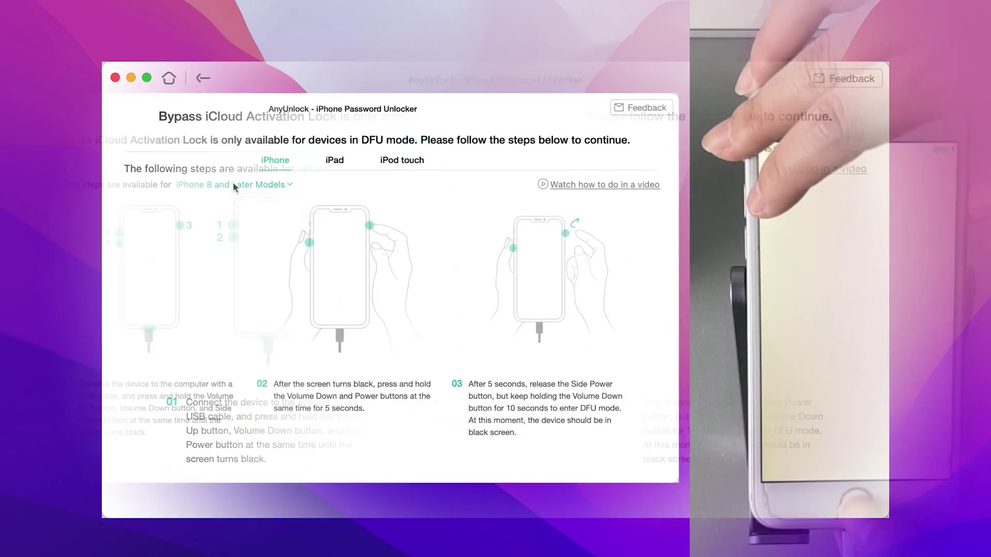
click(234, 185)
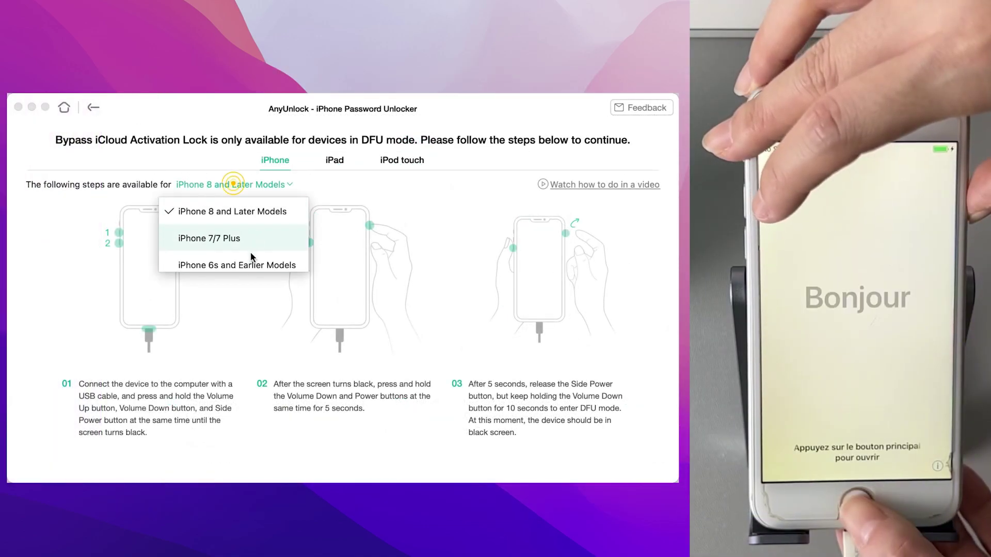
click(248, 263)
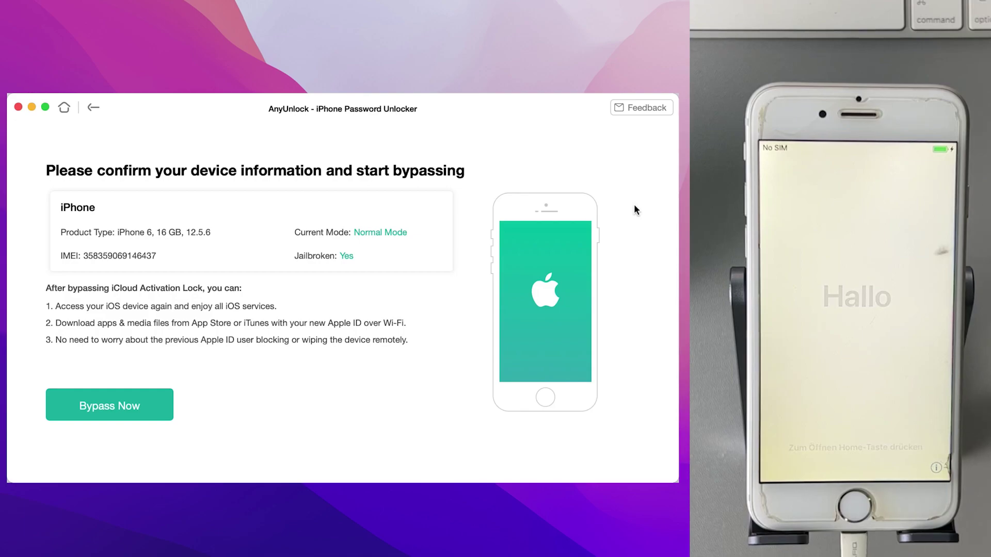
With the iPhone 6 jailbroken, start the Activation Lock bypass using Bypass Now
click(141, 397)
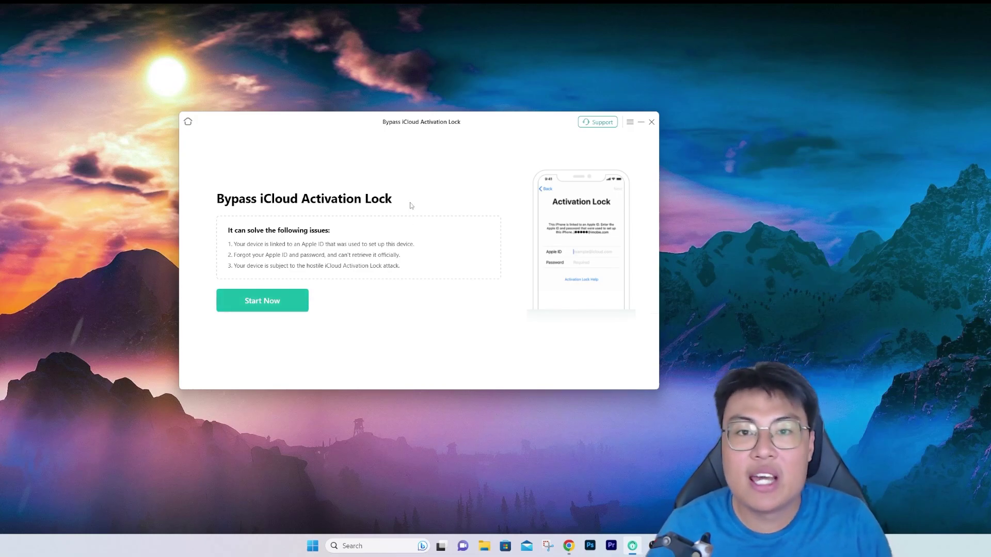
Return to the AnyUnlock main menu via the title-bar Home icon
click(188, 122)
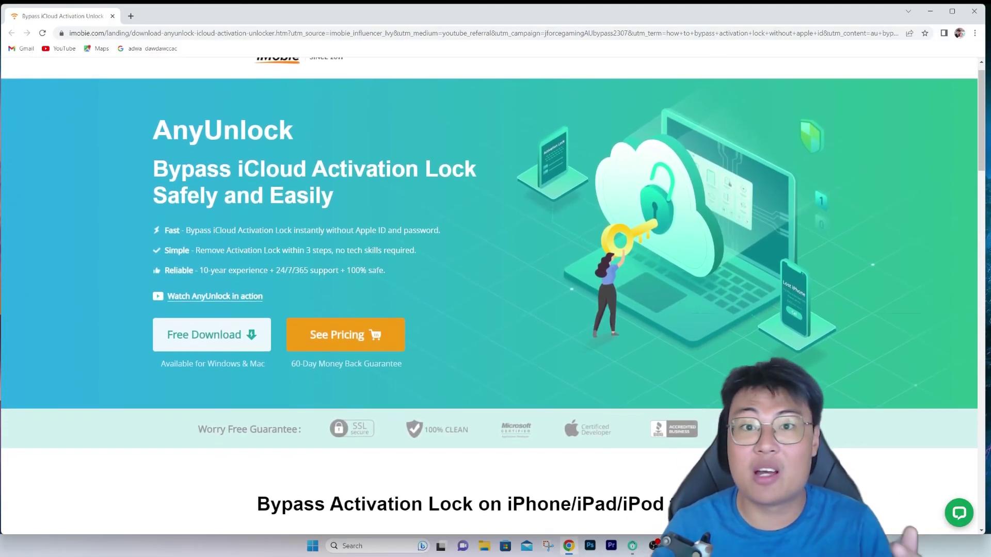
Scroll through the AnyUnlock product page's Activation Lock section, then scroll back up
scroll(489, 294, down, 1)
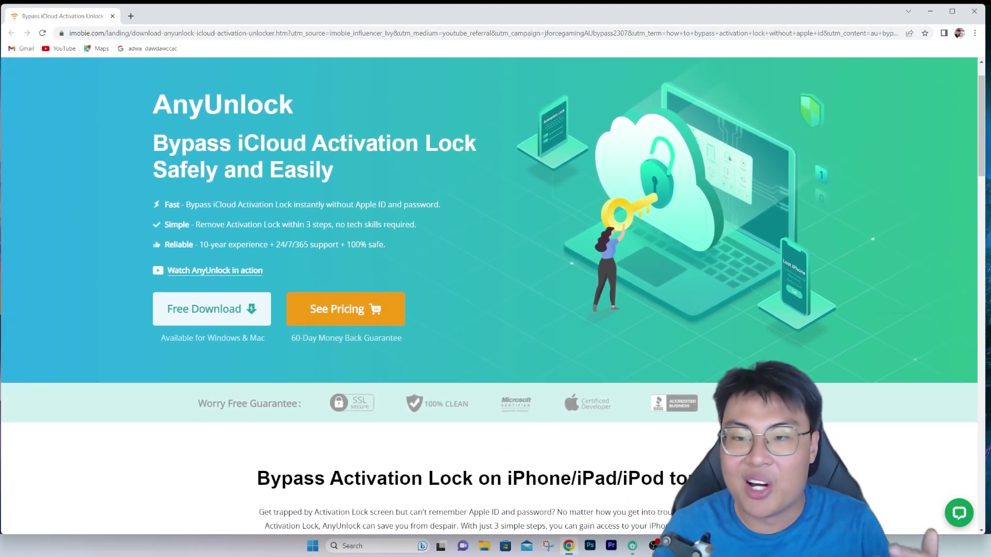
scroll(489, 294, down, 1)
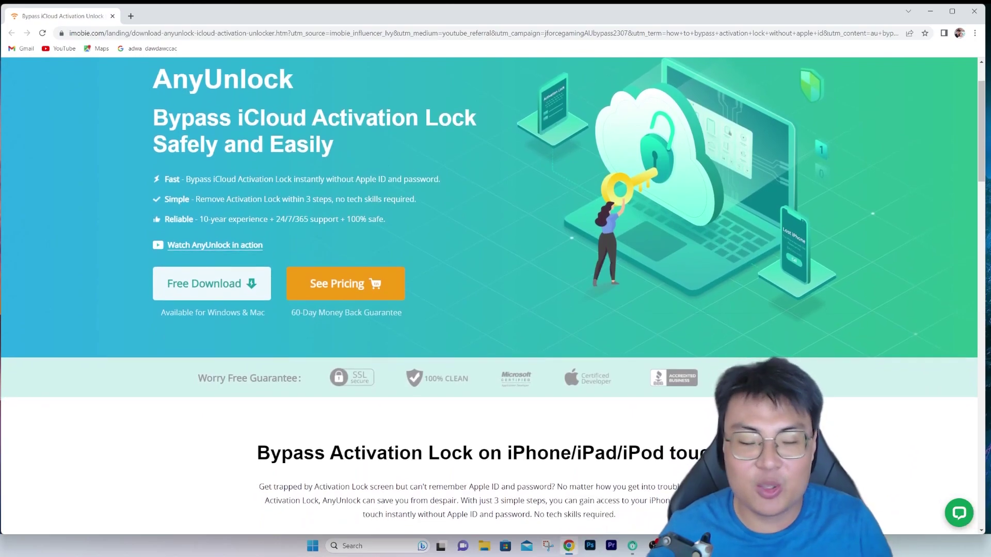
scroll(489, 295, down, 1)
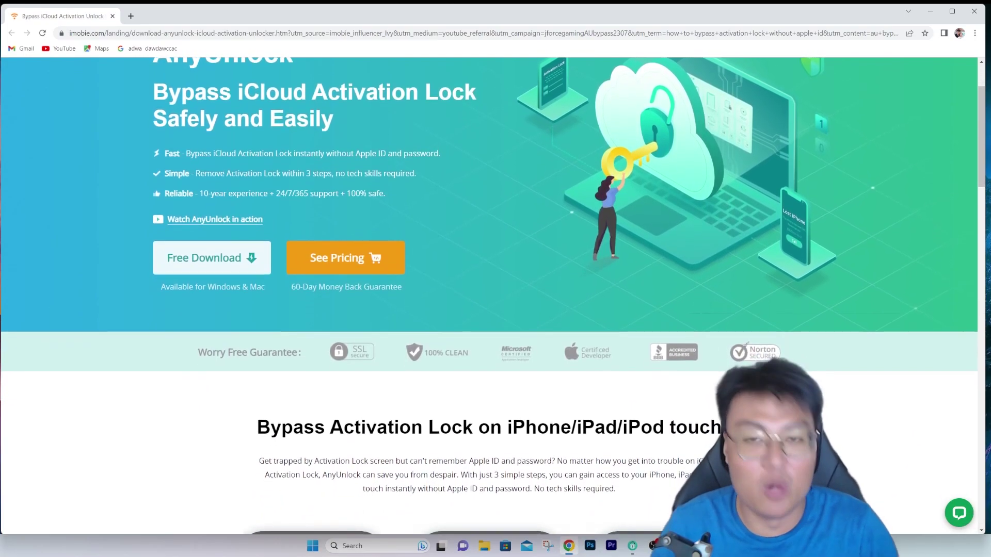
scroll(490, 294, down, 1)
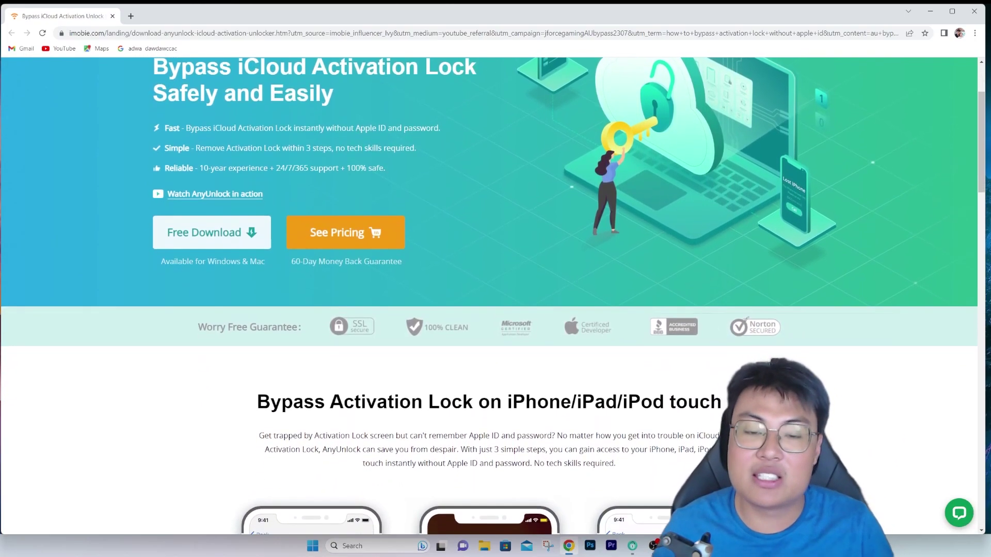
scroll(490, 295, down, 1)
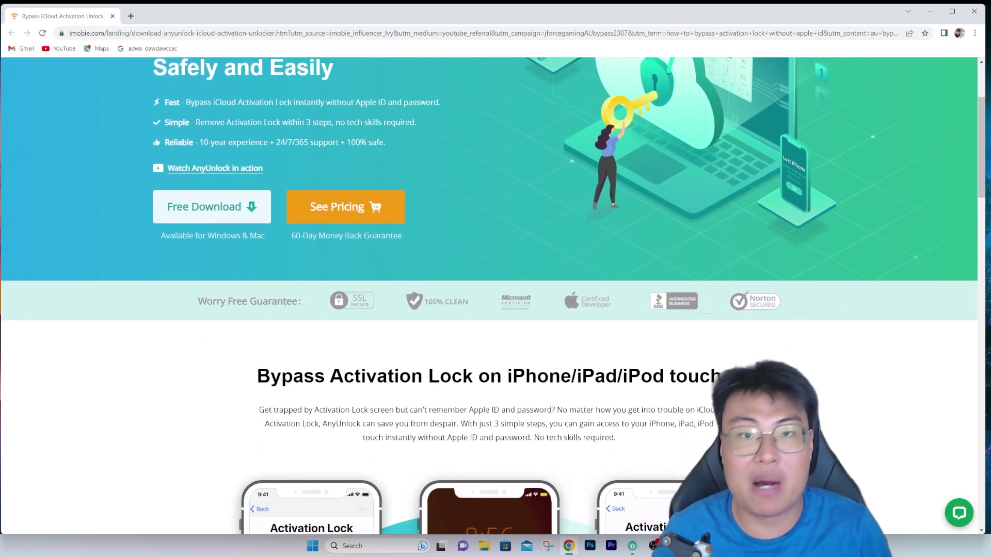
scroll(489, 295, down, 1)
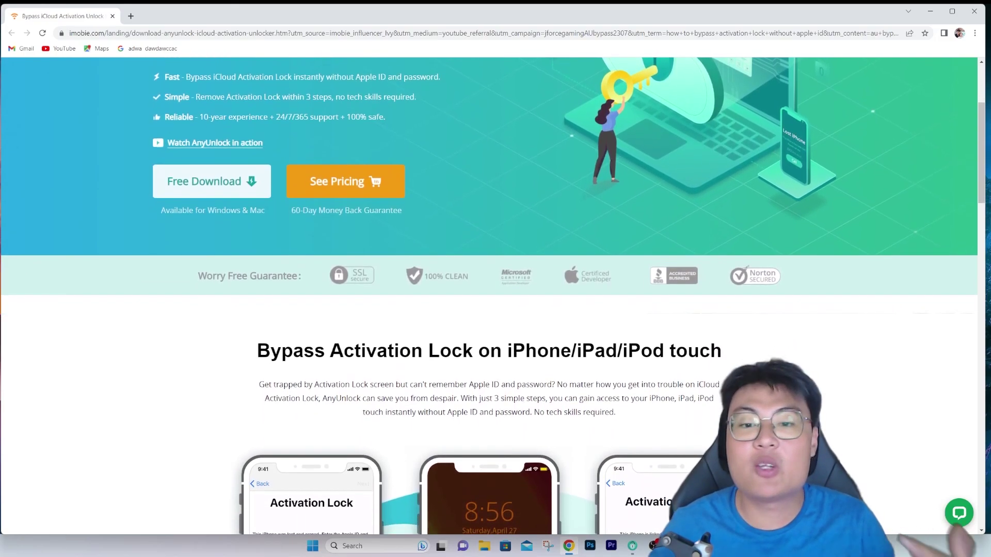
scroll(489, 294, down, 1)
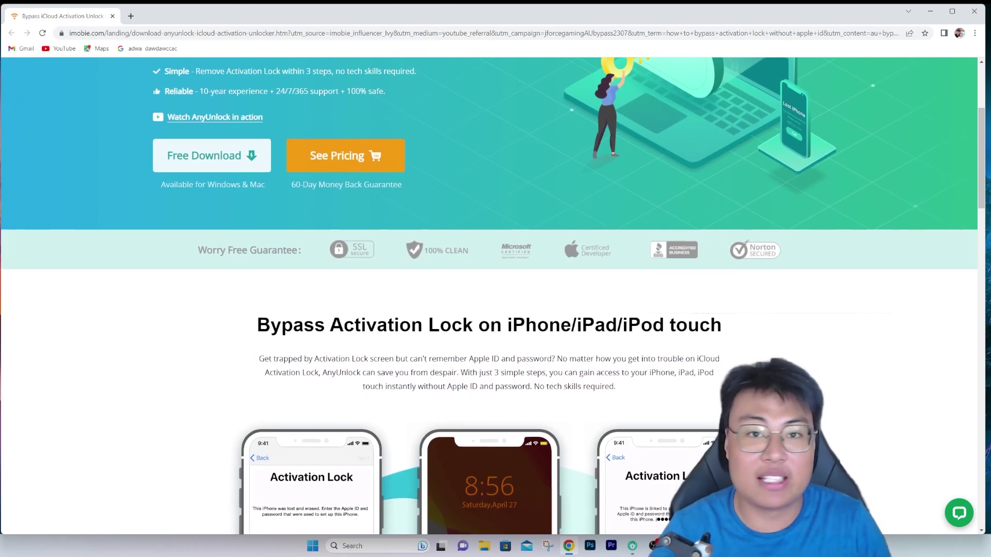
scroll(490, 294, down, 1)
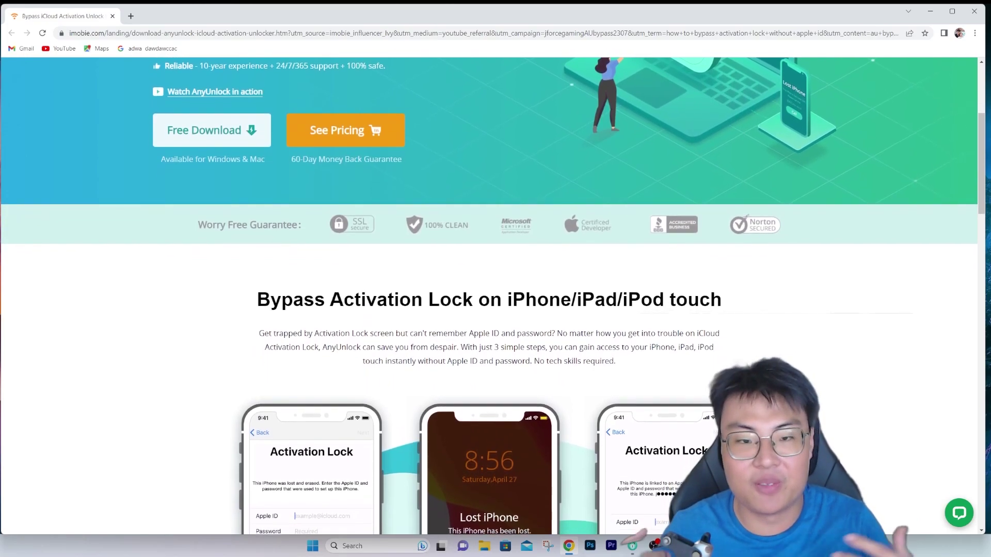
scroll(490, 294, down, 1)
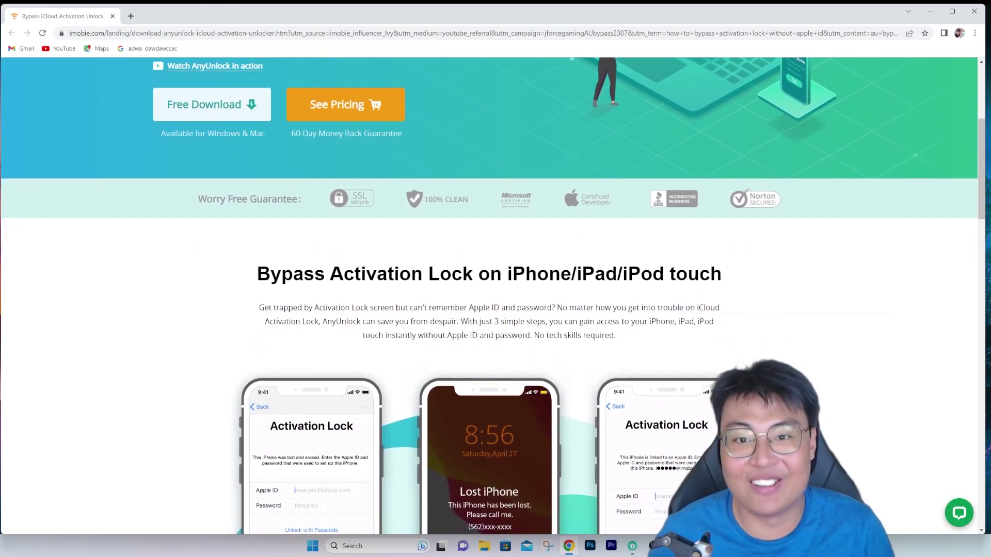
scroll(489, 294, down, 1)
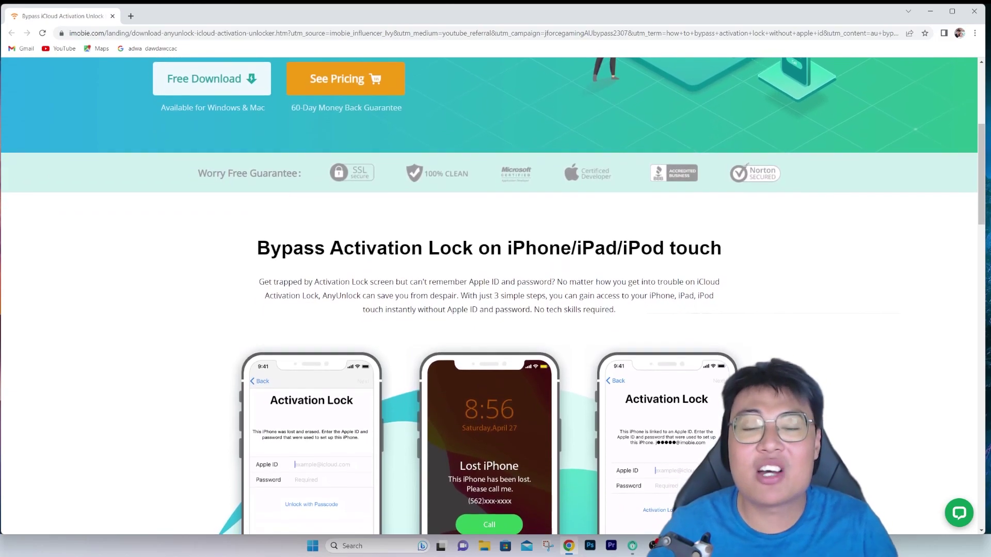
scroll(489, 294, down, 1)
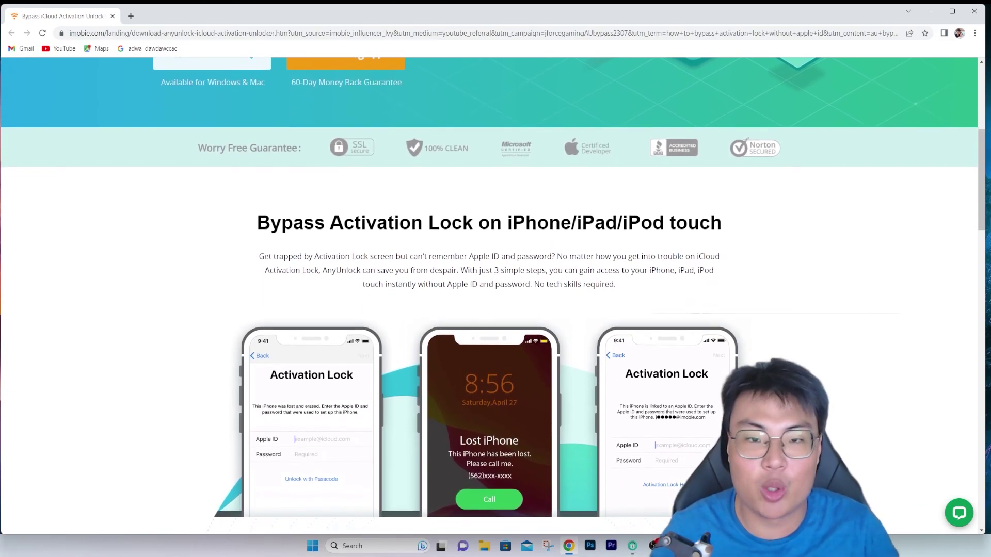
scroll(489, 294, down, 1)
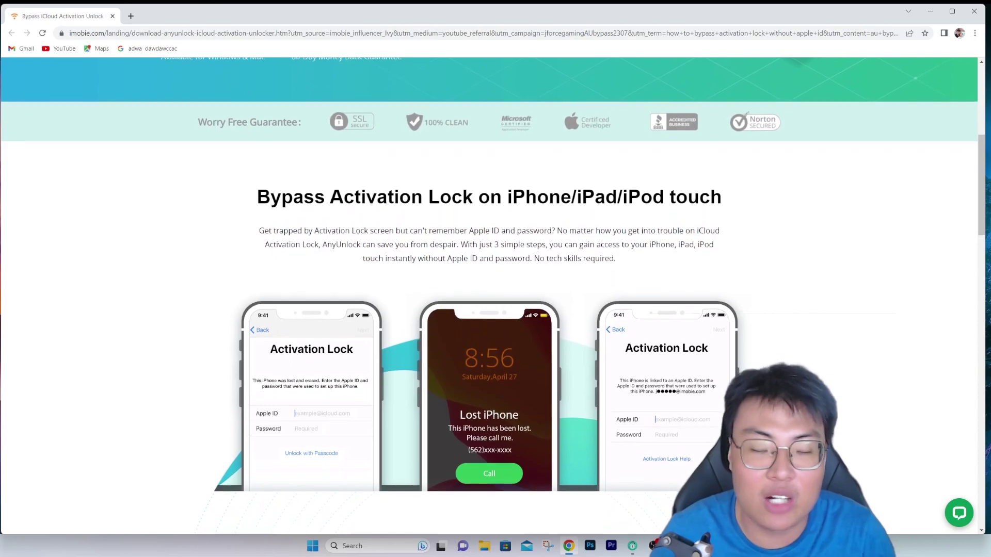
scroll(489, 294, down, 1)
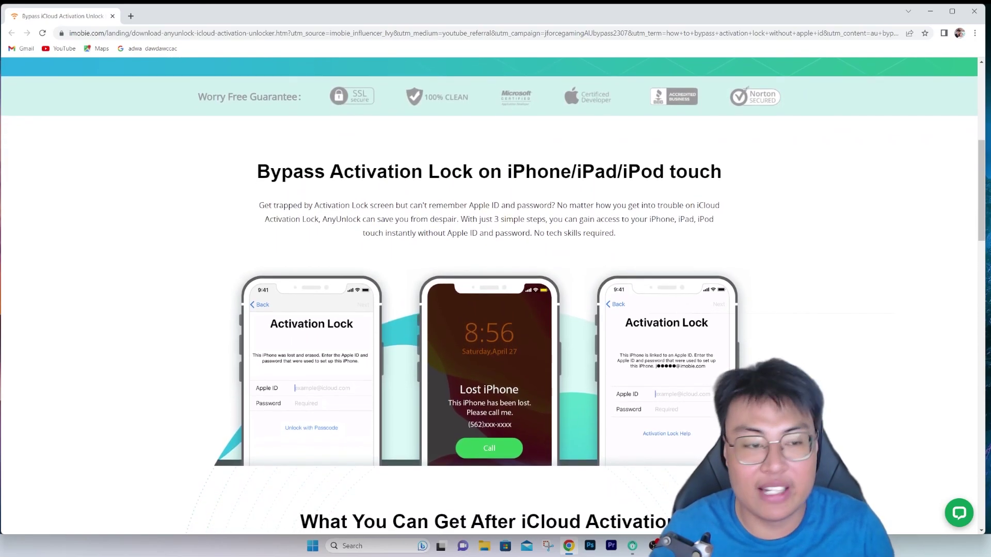
scroll(489, 294, down, 1)
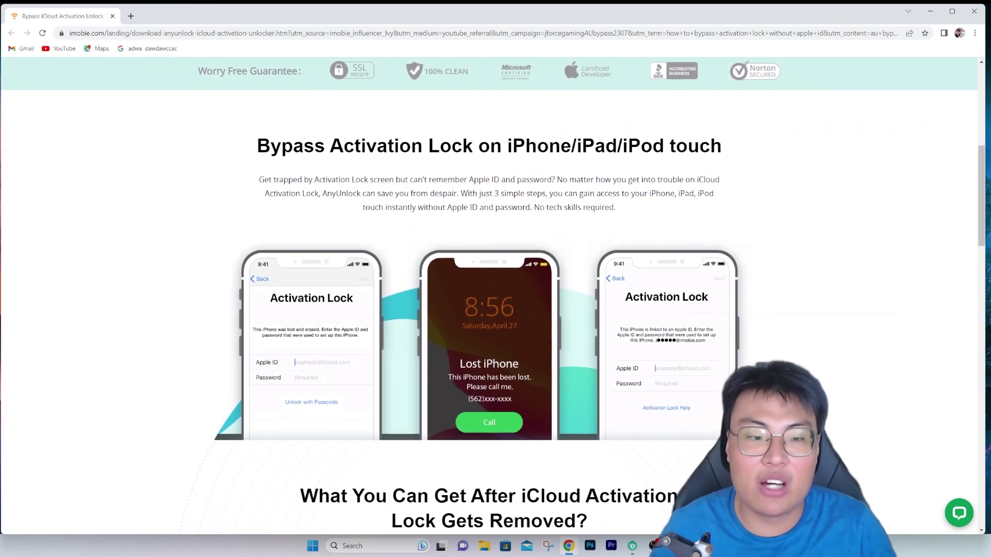
scroll(490, 294, down, 1)
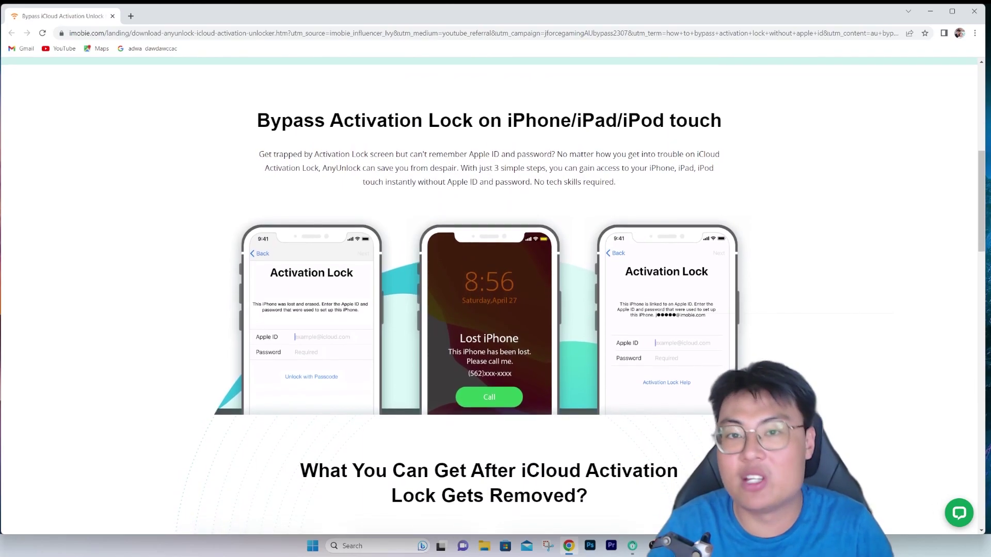
scroll(489, 294, down, 1)
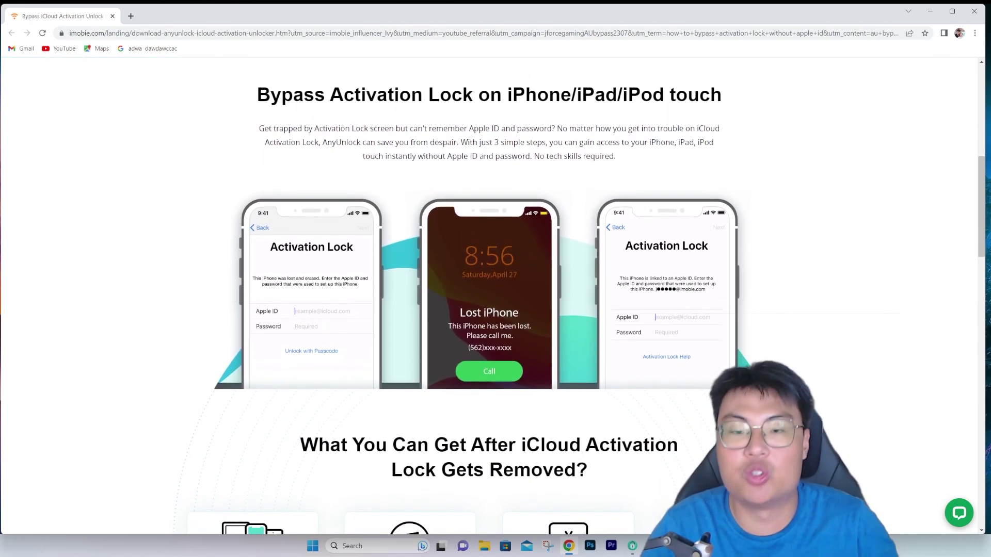
scroll(489, 294, down, 1)
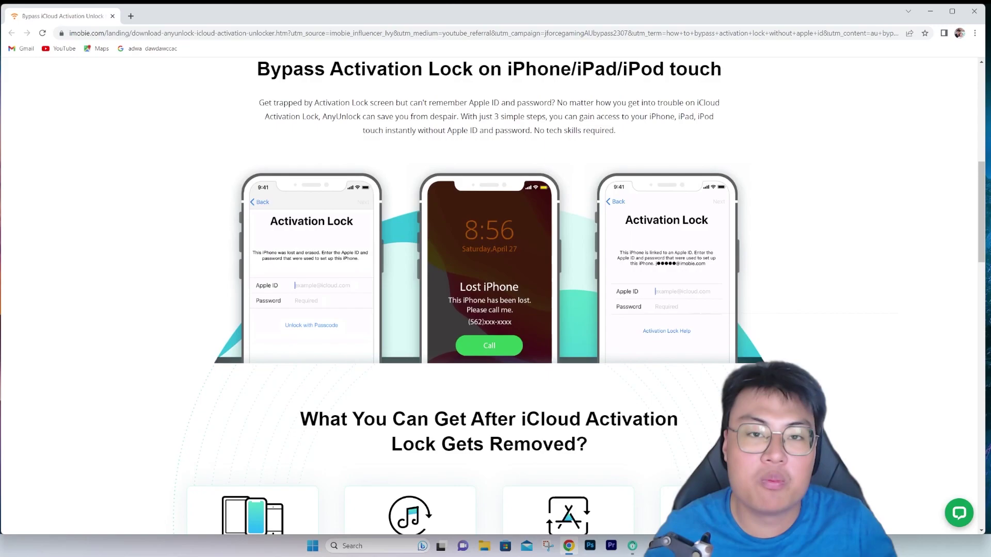
scroll(489, 294, down, 1)
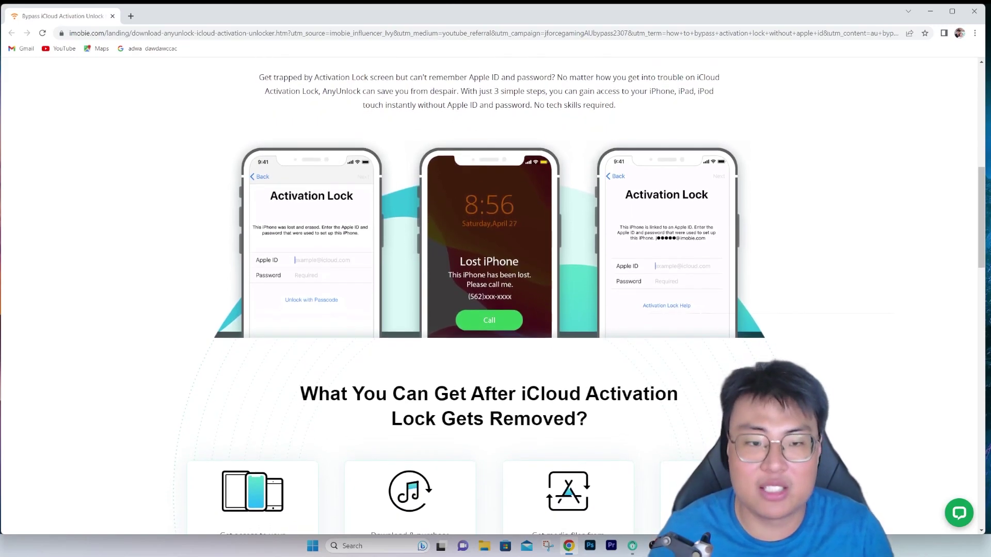
scroll(702, 364, up, 10)
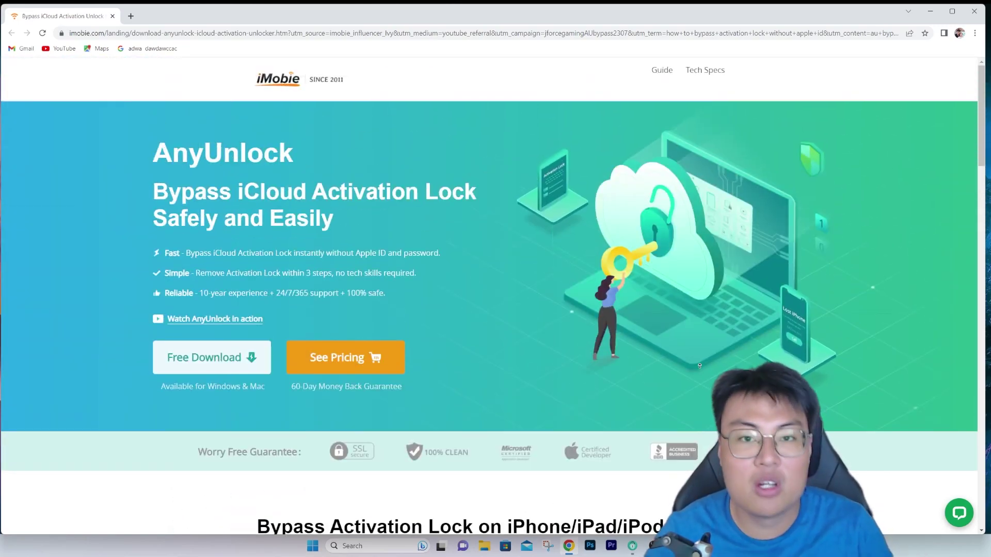